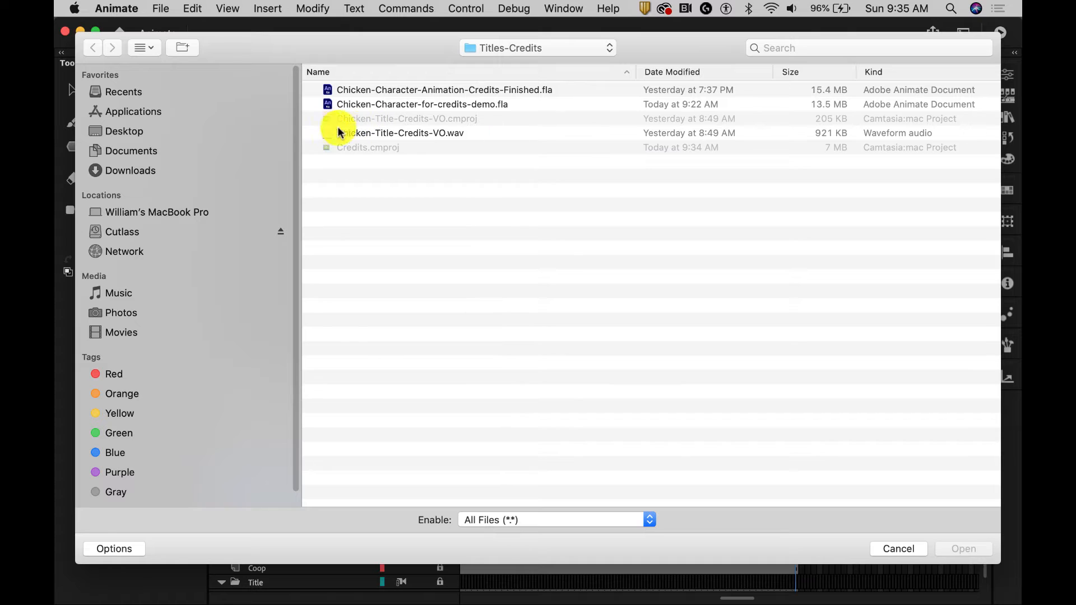
# - Import the audio file Chicken-Title-Credits-VO.wav from the Titles-Credits folder
pyautogui.click(340, 134)
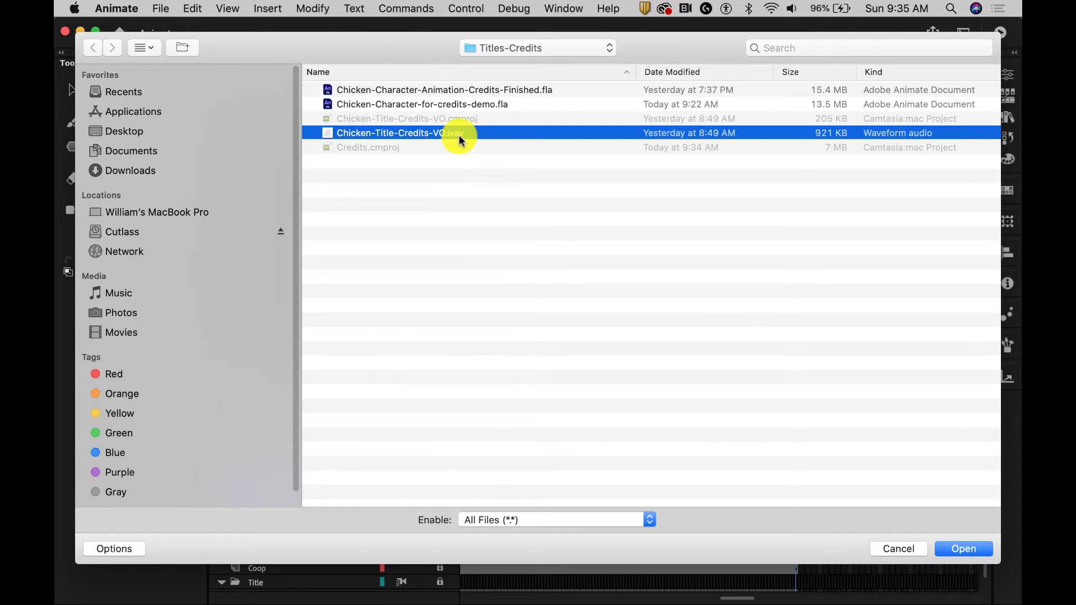
pyautogui.click(963, 549)
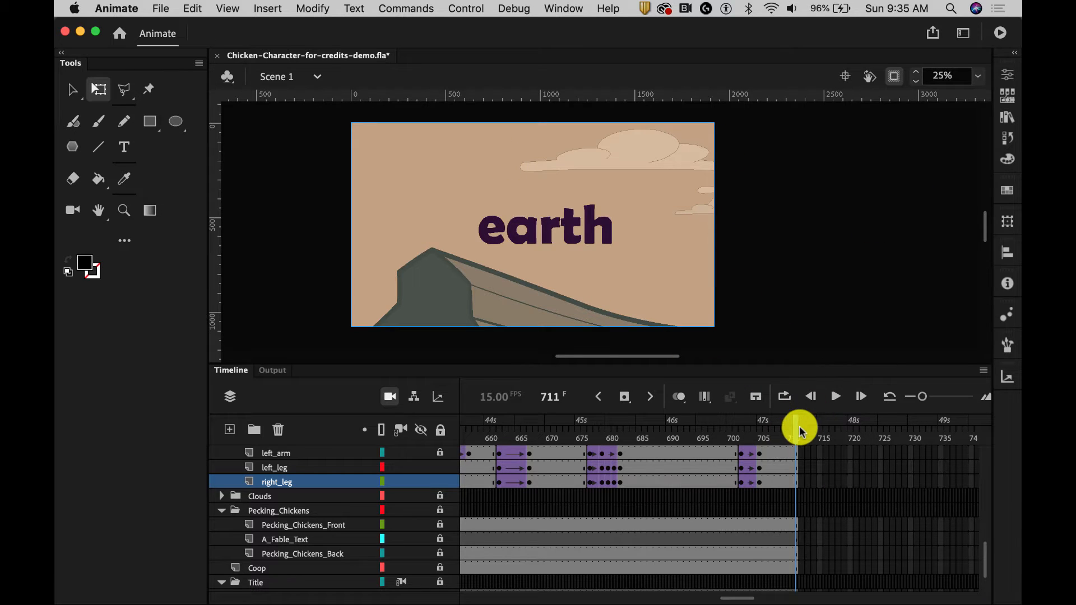
# - Add a new layer directly above the Narration layer and name it Credits
pyautogui.scroll(3, 257, 502)
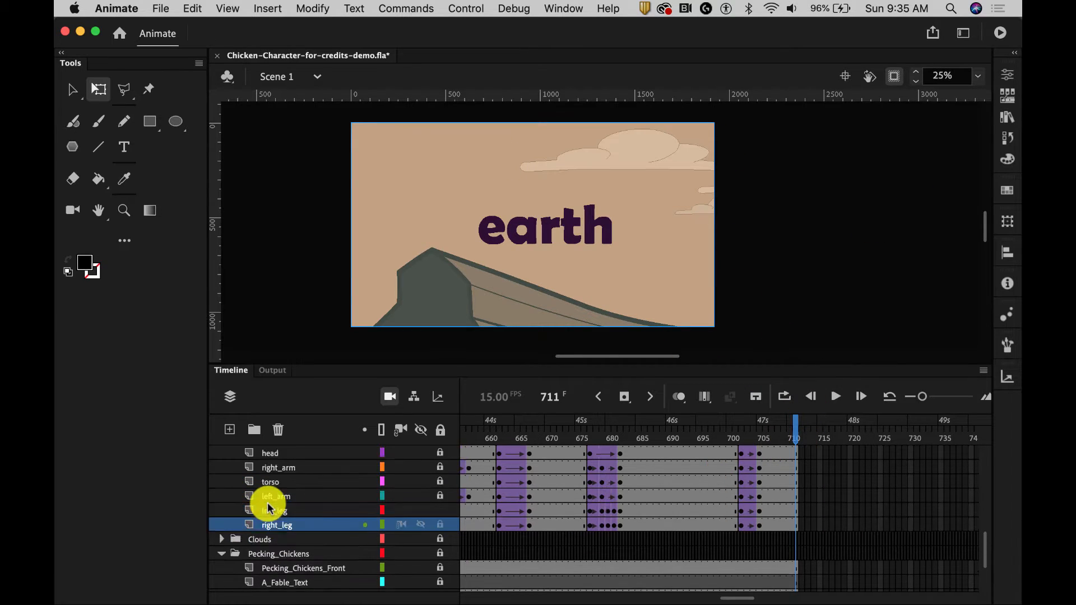
pyautogui.scroll(10, 269, 507)
pyautogui.click(269, 510)
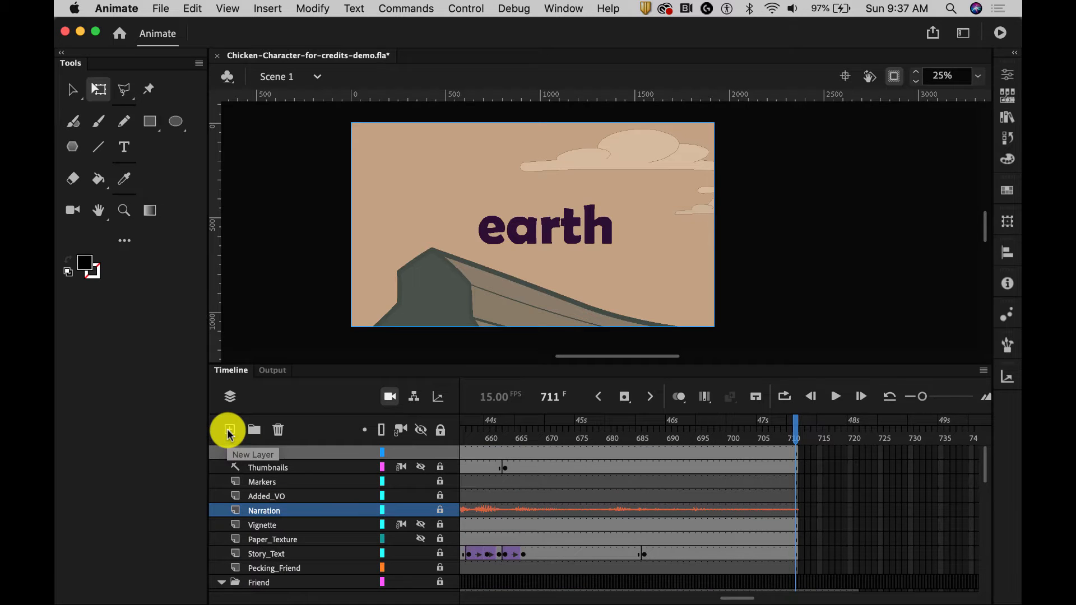
pyautogui.click(230, 432)
pyautogui.click(275, 511)
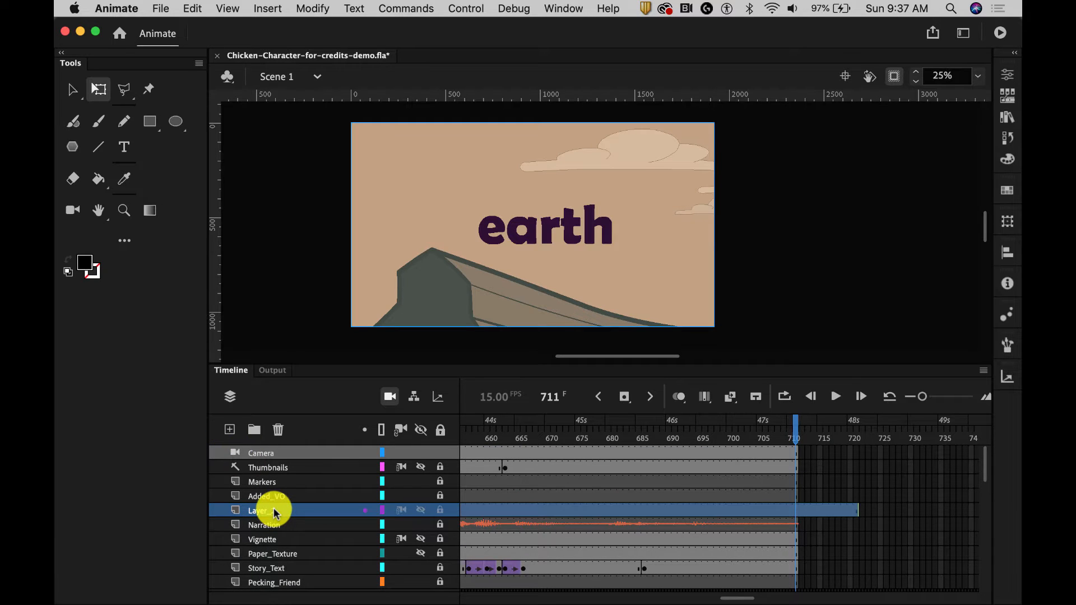
pyautogui.doubleClick(273, 510)
pyautogui.write('Credits')
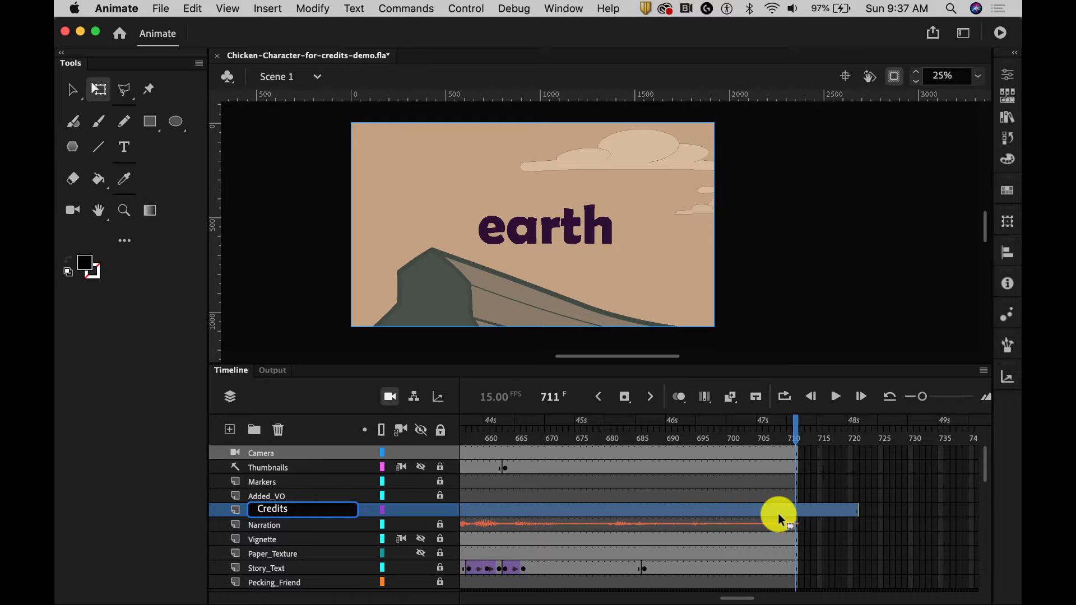
# - Insert a keyframe at frame 712 of the Credits layer
pyautogui.click(798, 508)
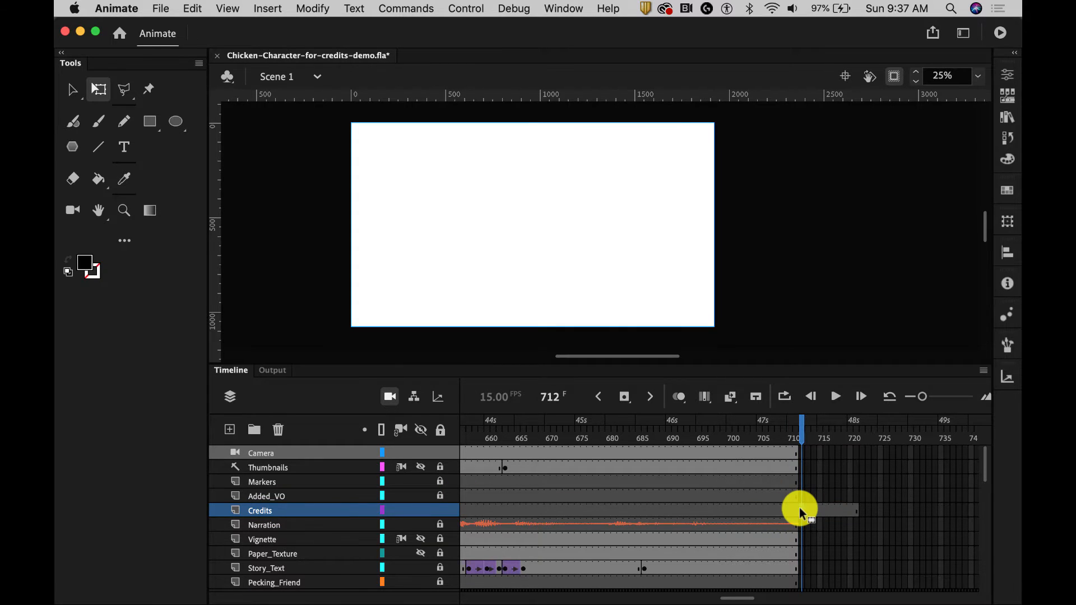
pyautogui.rightClick(799, 507)
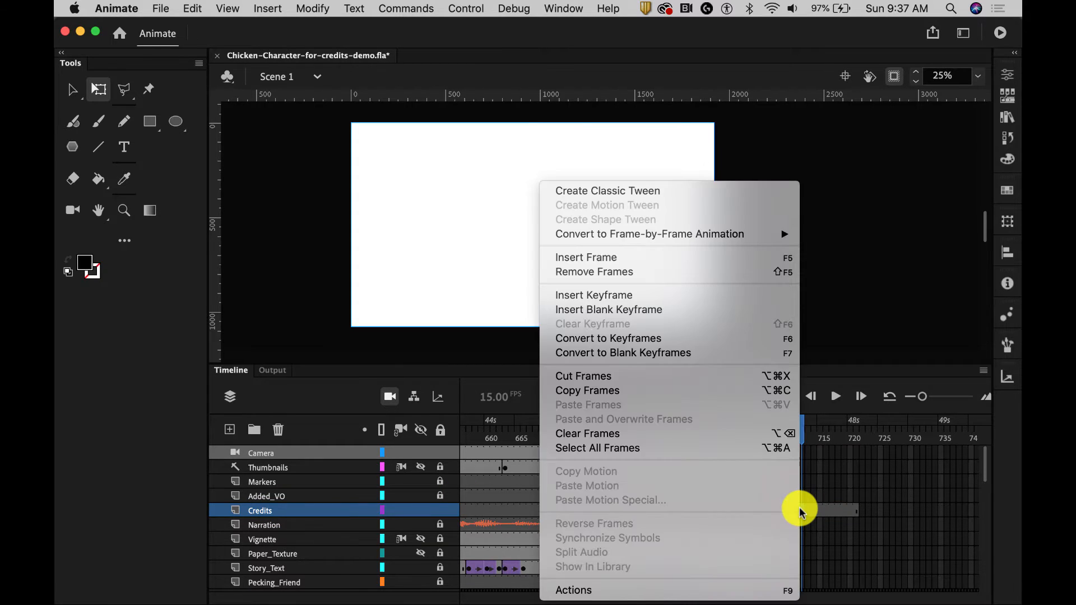
pyautogui.click(656, 296)
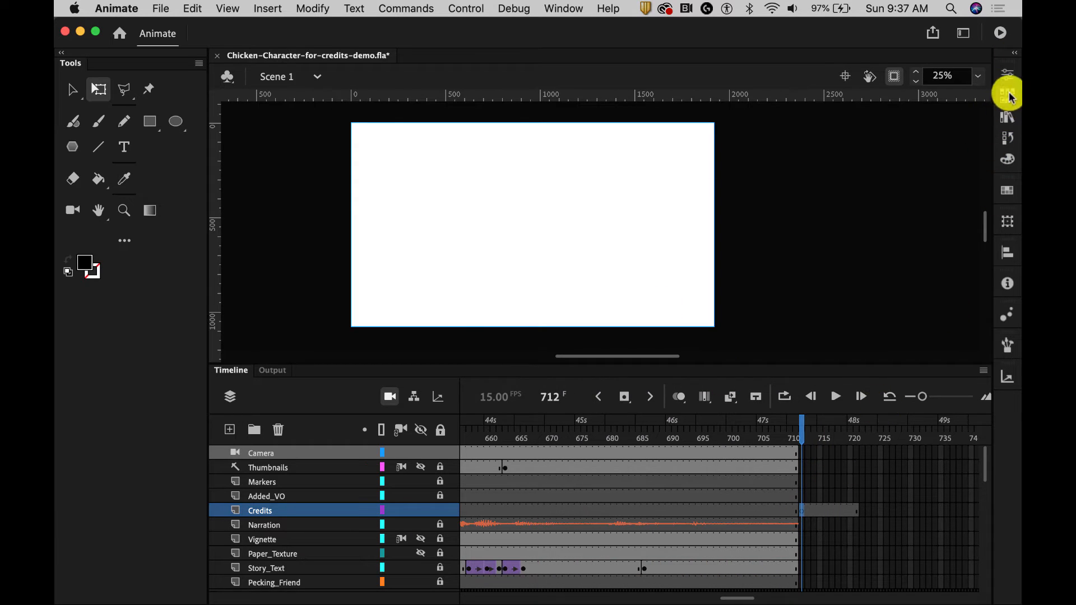
# - Assign Chicken-Title-Credits-VO.wav as the sound of the Credits keyframe at frame 712
pyautogui.click(1008, 75)
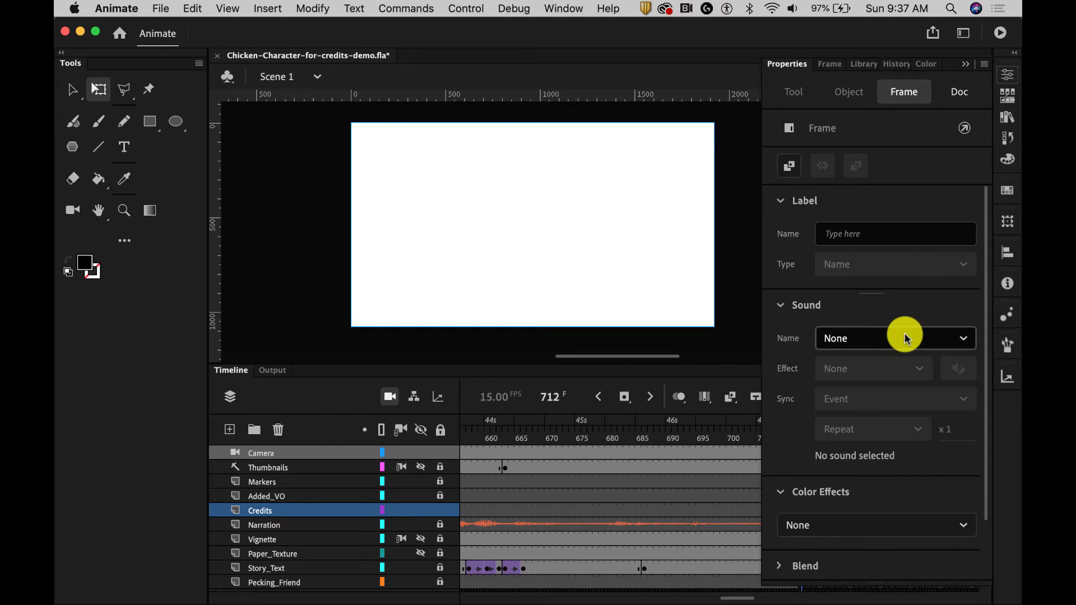
pyautogui.click(955, 341)
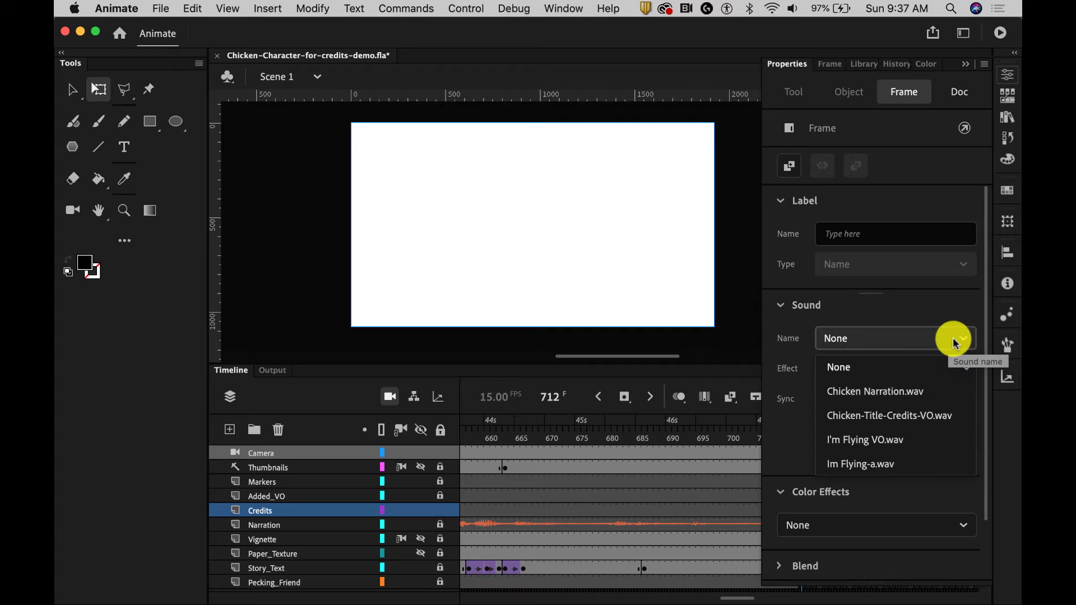
pyautogui.click(889, 418)
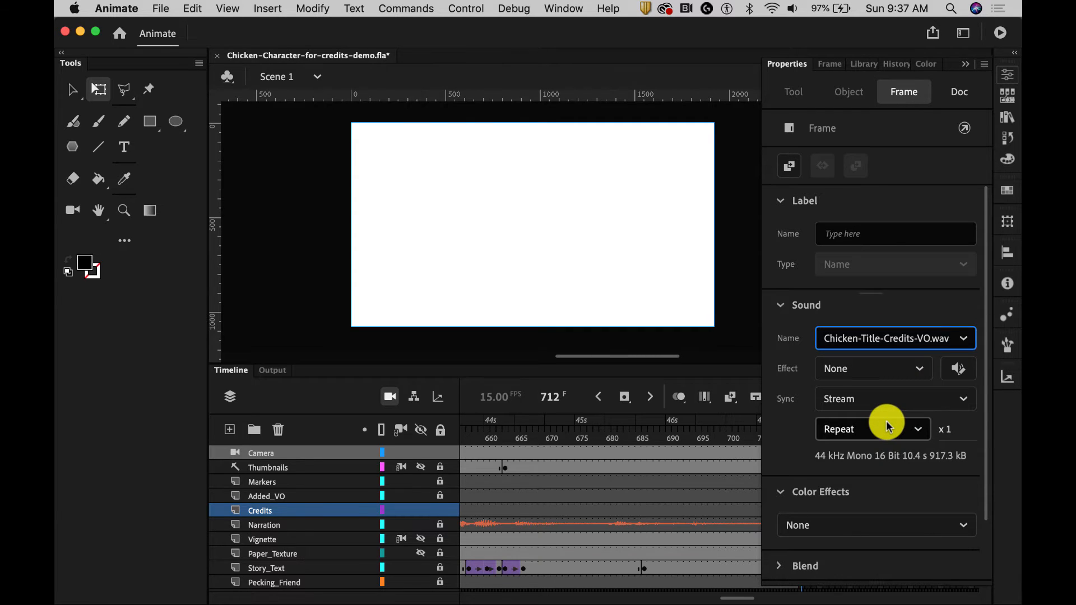
pyautogui.click(963, 64)
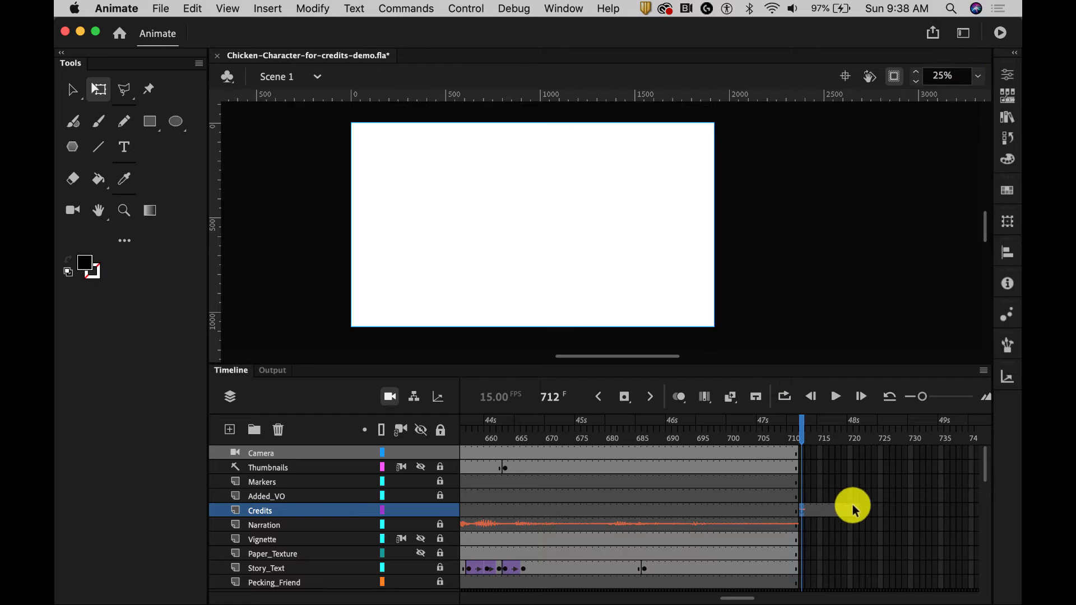
# - Extend the Credits layer by inserting frames up to frame 840 and on to frame 905
pyautogui.moveTo(728, 598); pyautogui.dragTo(788, 598)
pyautogui.click(808, 509)
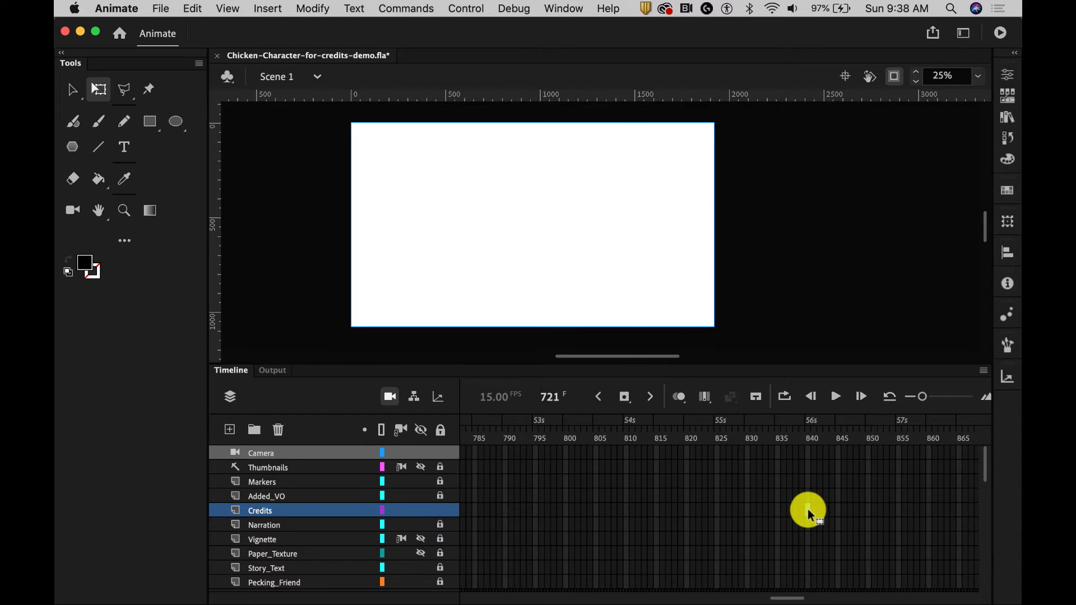
pyautogui.rightClick(806, 508)
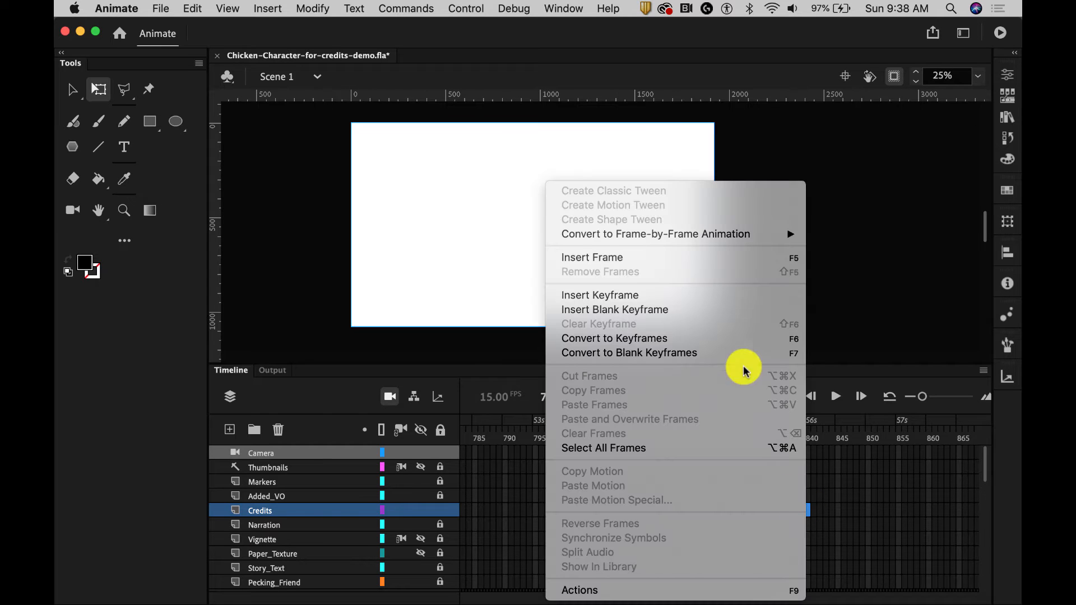
pyautogui.click(629, 258)
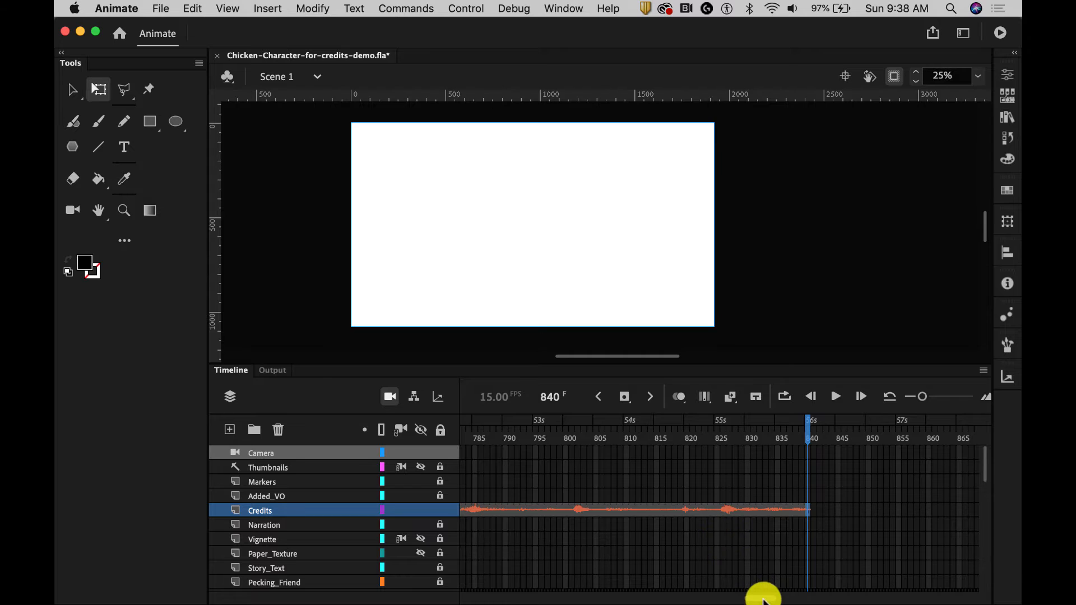
pyautogui.moveTo(763, 597); pyautogui.dragTo(790, 598)
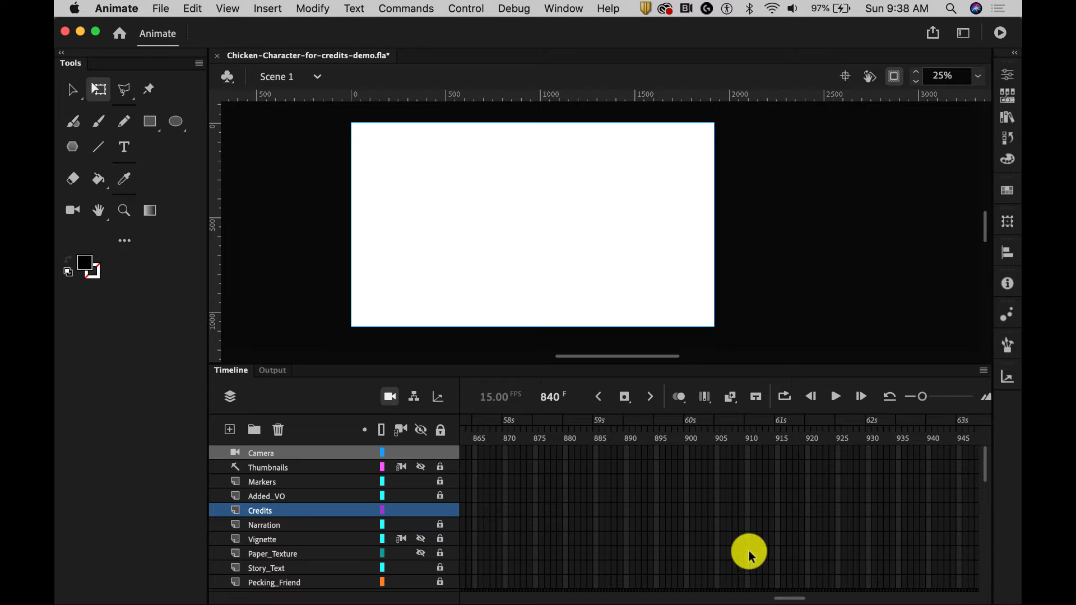
pyautogui.rightClick(716, 513)
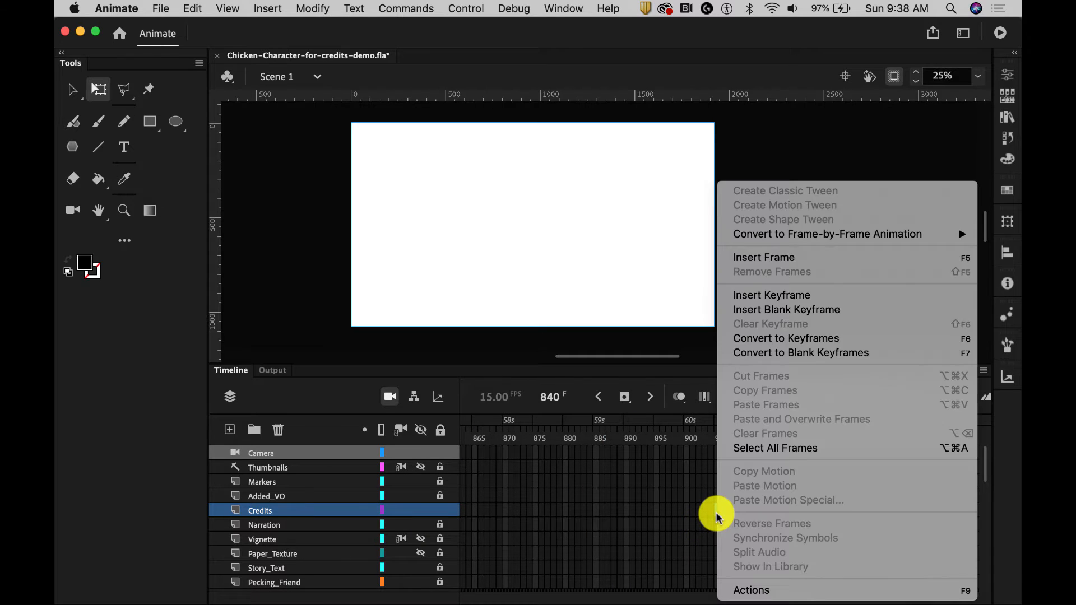
pyautogui.click(781, 260)
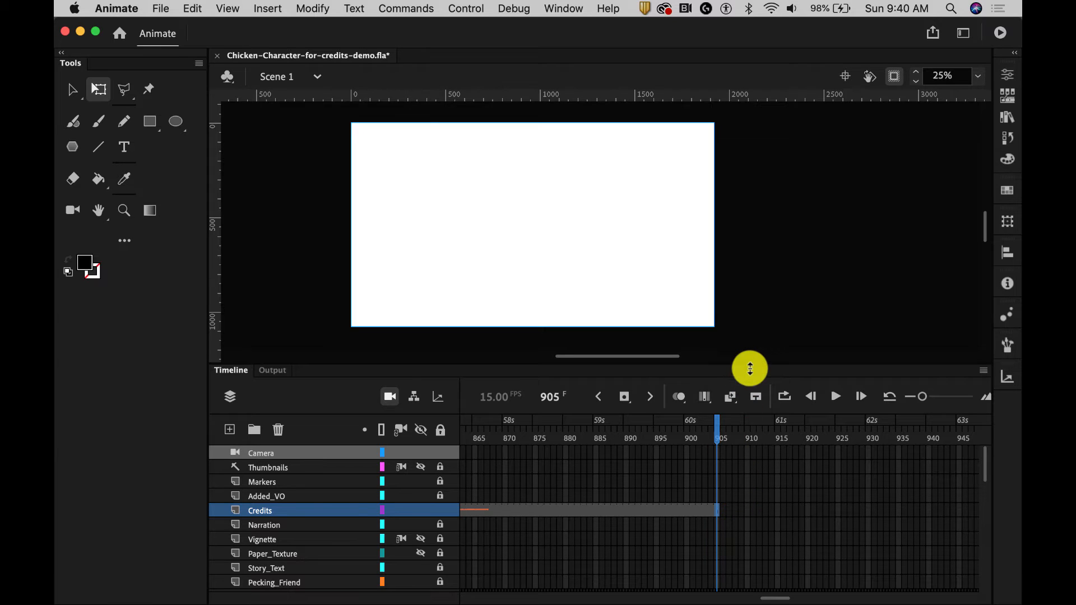
# - Extend all layers from Camera down to Page_Color by inserting frames at frame 905
pyautogui.moveTo(749, 362); pyautogui.dragTo(761, 259)
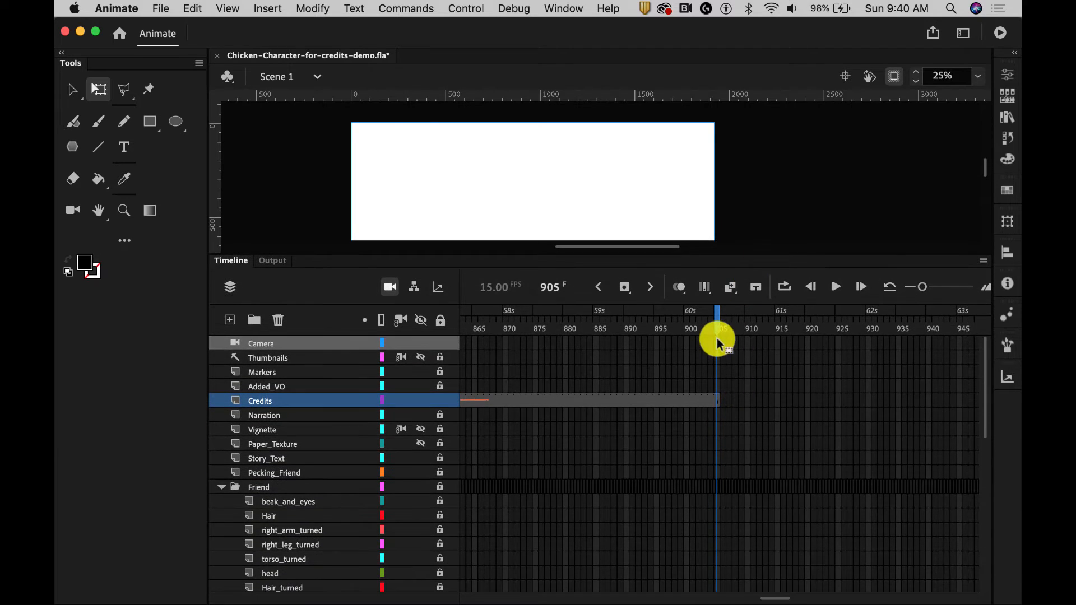
pyautogui.click(717, 338)
pyautogui.scroll(-5, 792, 452)
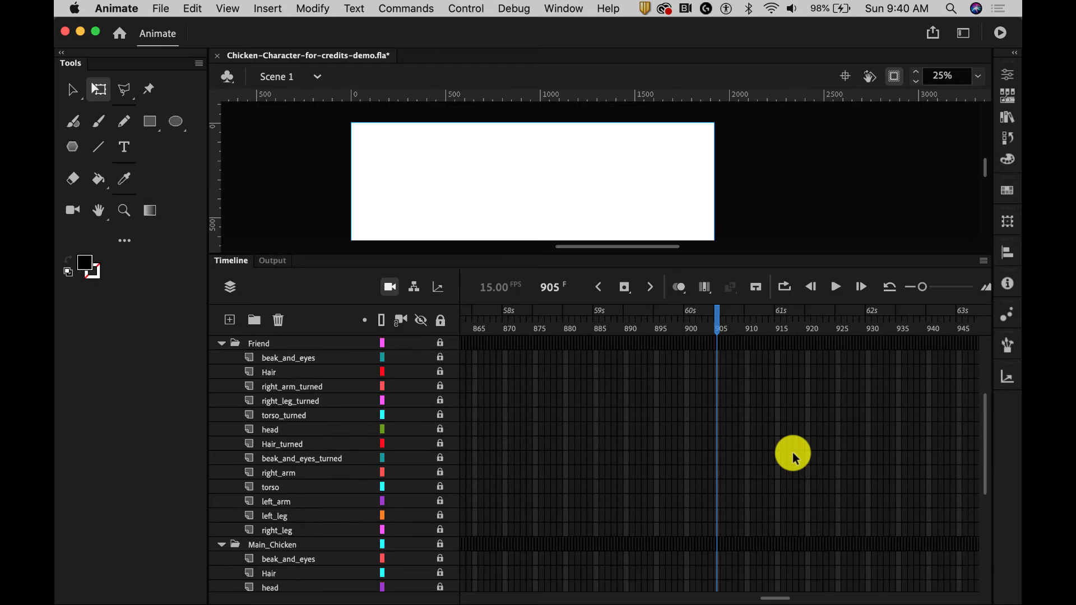
pyautogui.scroll(-8, 793, 452)
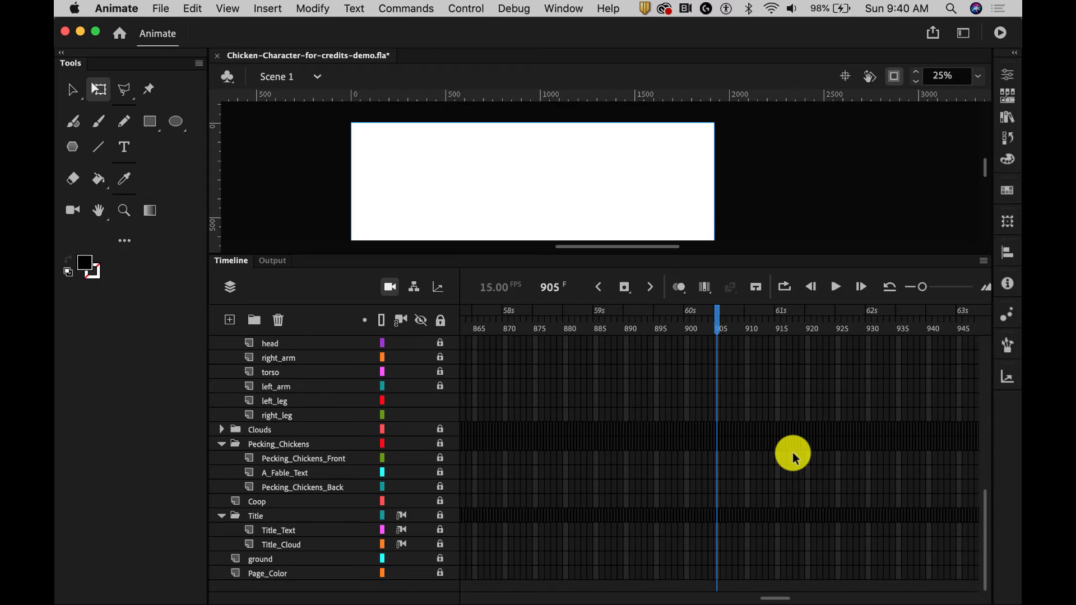
pyautogui.click(718, 575)
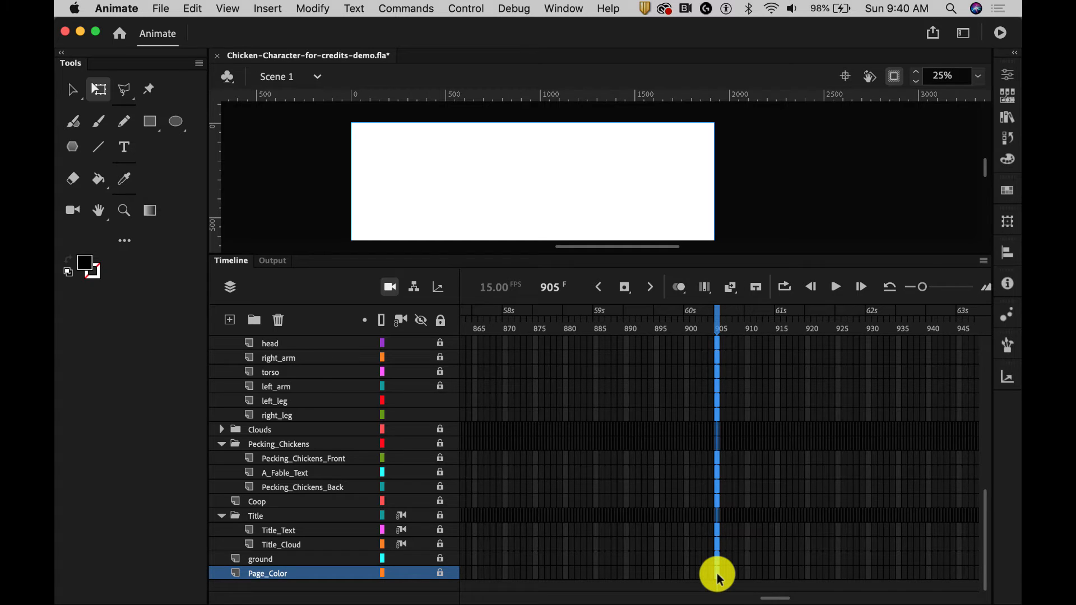
pyautogui.rightClick(718, 575)
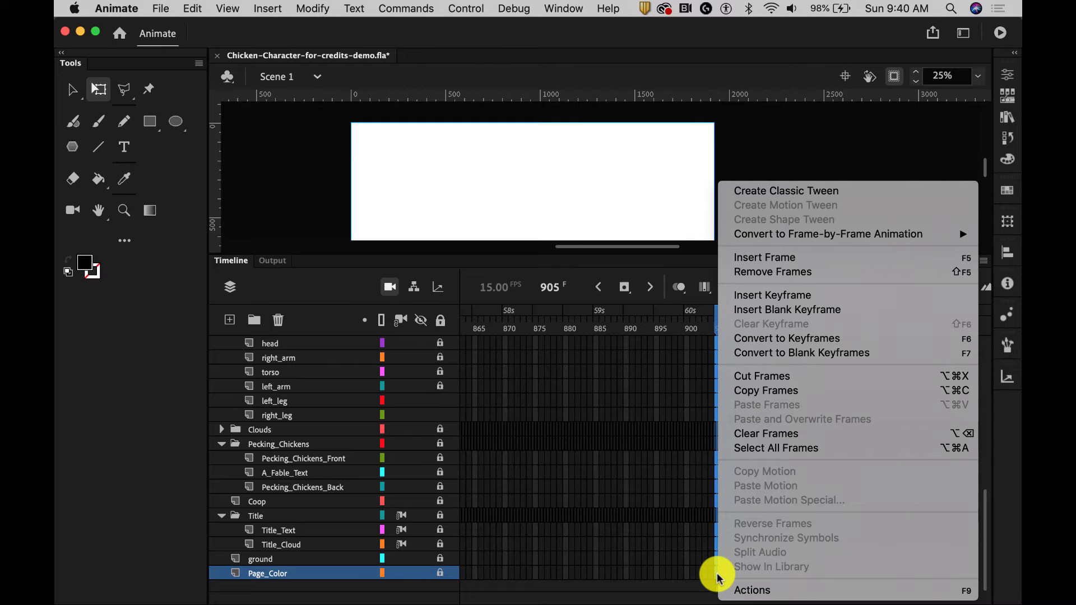
pyautogui.click(760, 259)
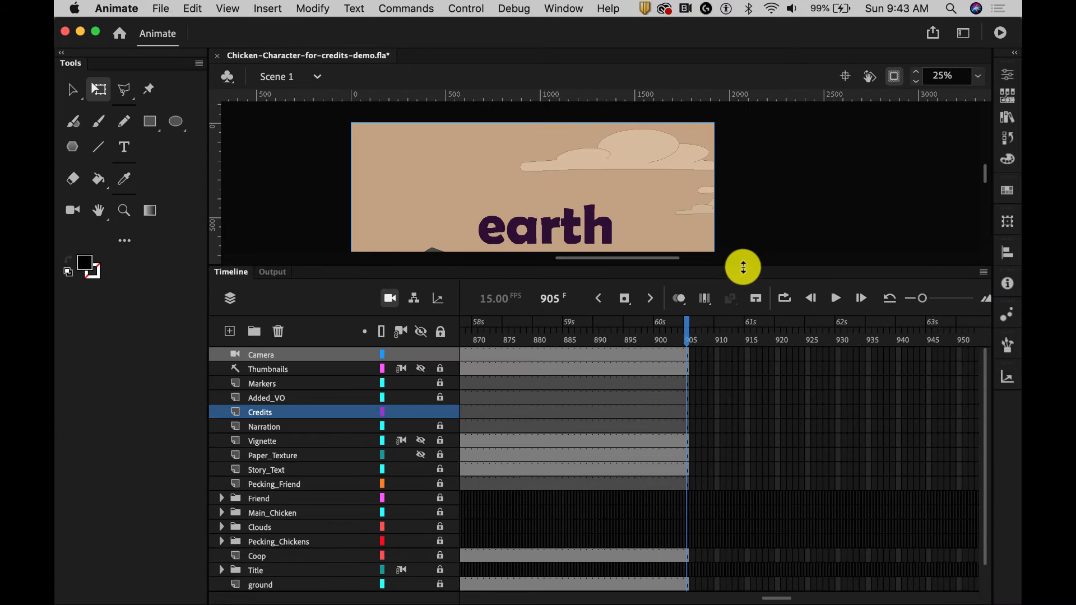
# - Insert a blank keyframe at frame 712 of the Story_Text layer
pyautogui.moveTo(739, 267); pyautogui.dragTo(742, 353)
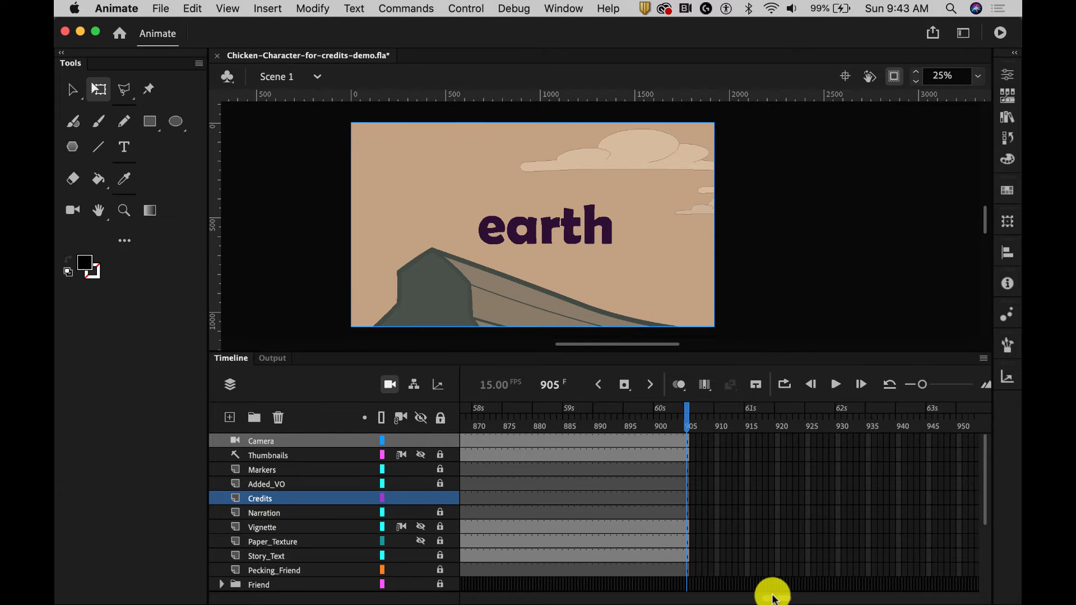
pyautogui.moveTo(769, 597); pyautogui.dragTo(712, 598)
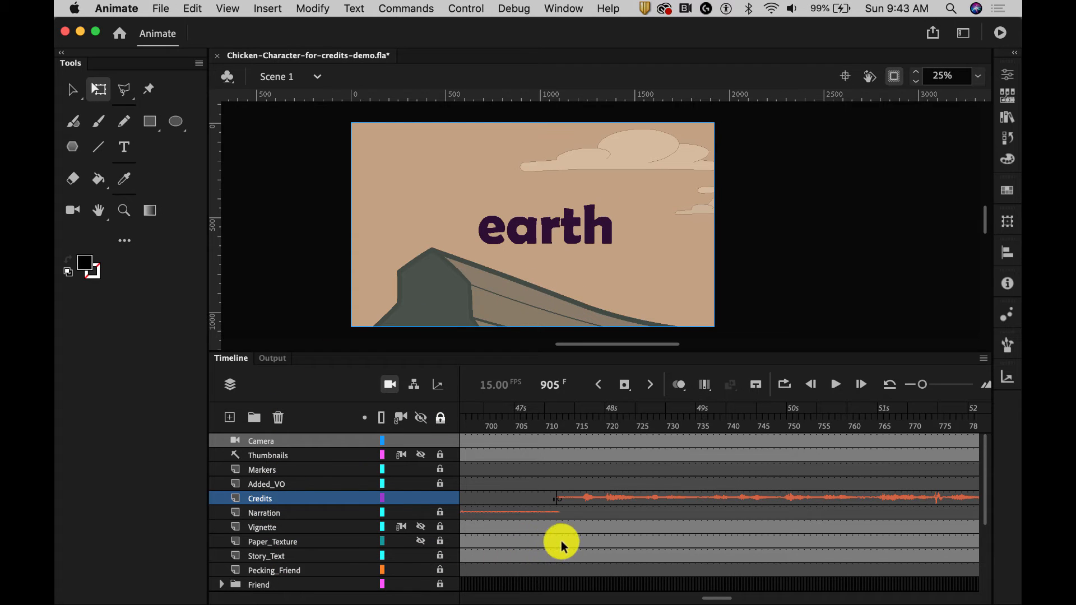
pyautogui.click(558, 554)
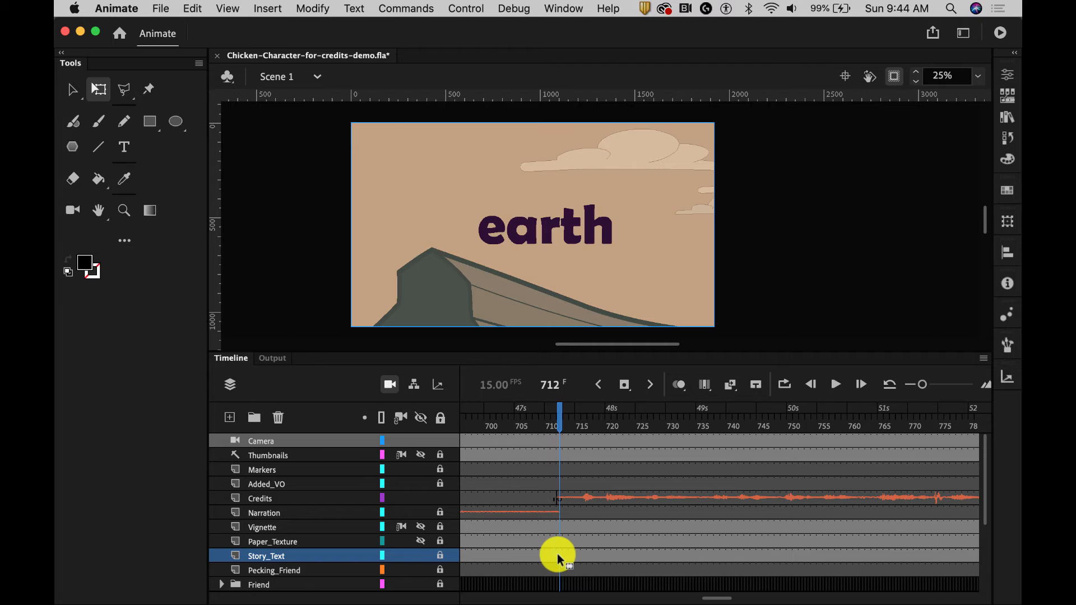
pyautogui.rightClick(557, 554)
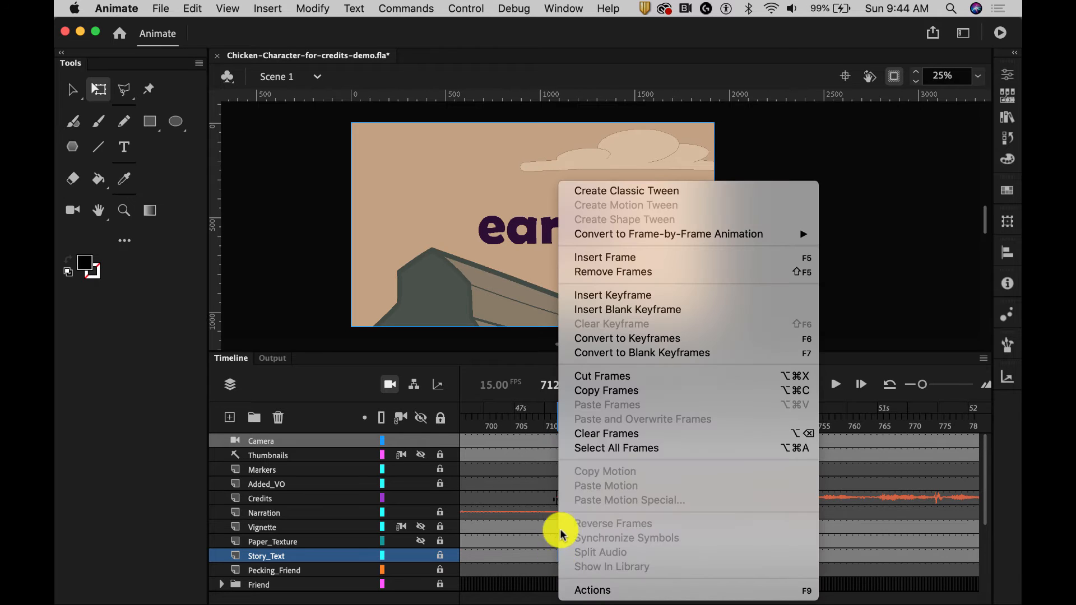
pyautogui.click(639, 310)
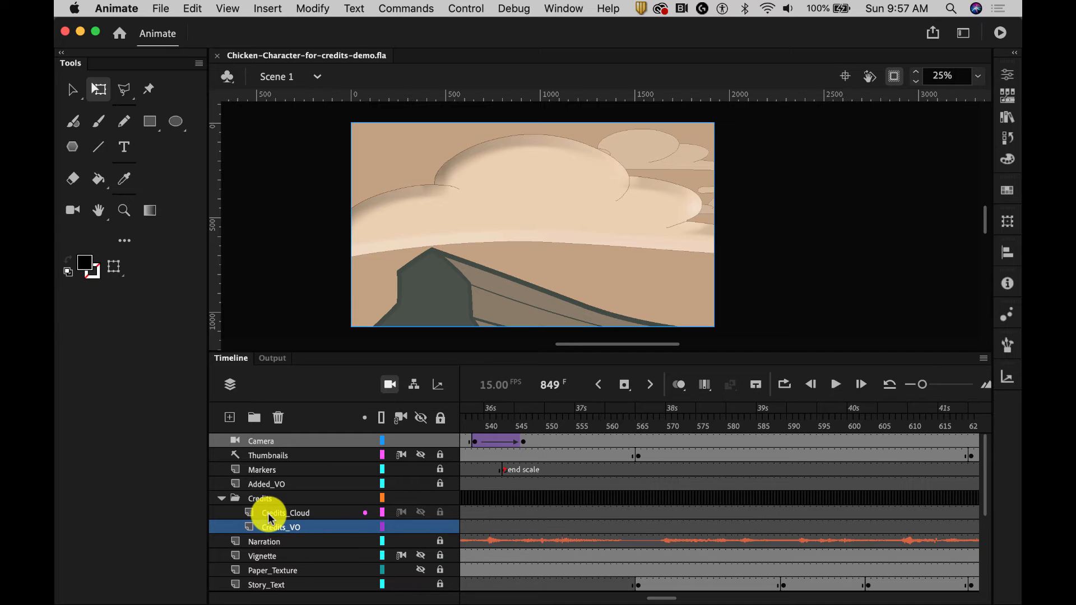
# - Add a text box reading "Flying Chicken" over the large cloud at frame 735 of the Credits_Type layer
pyautogui.click(600, 186)
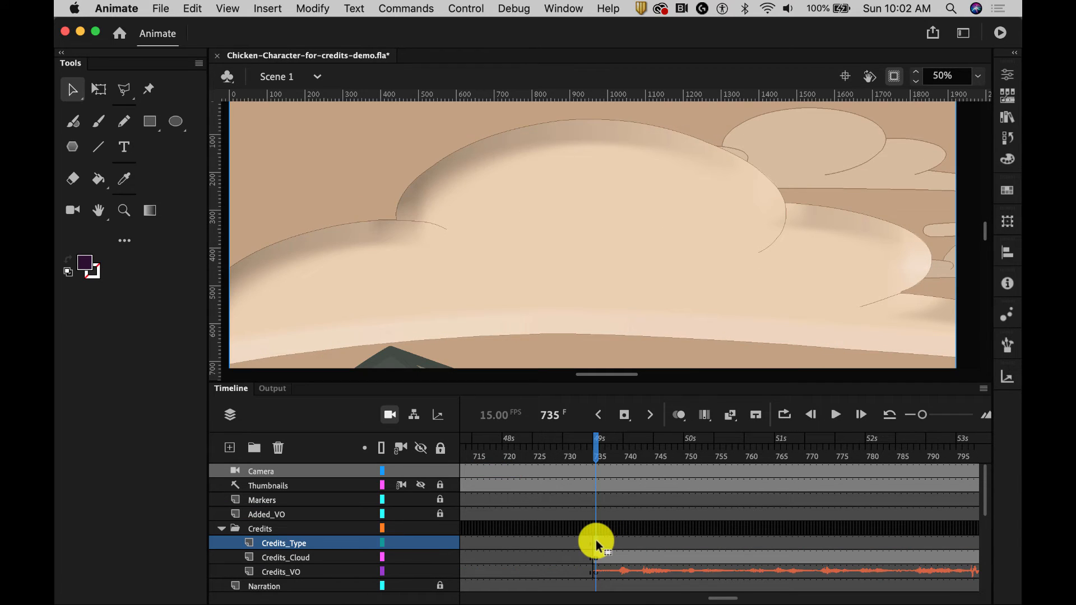
pyautogui.click(124, 147)
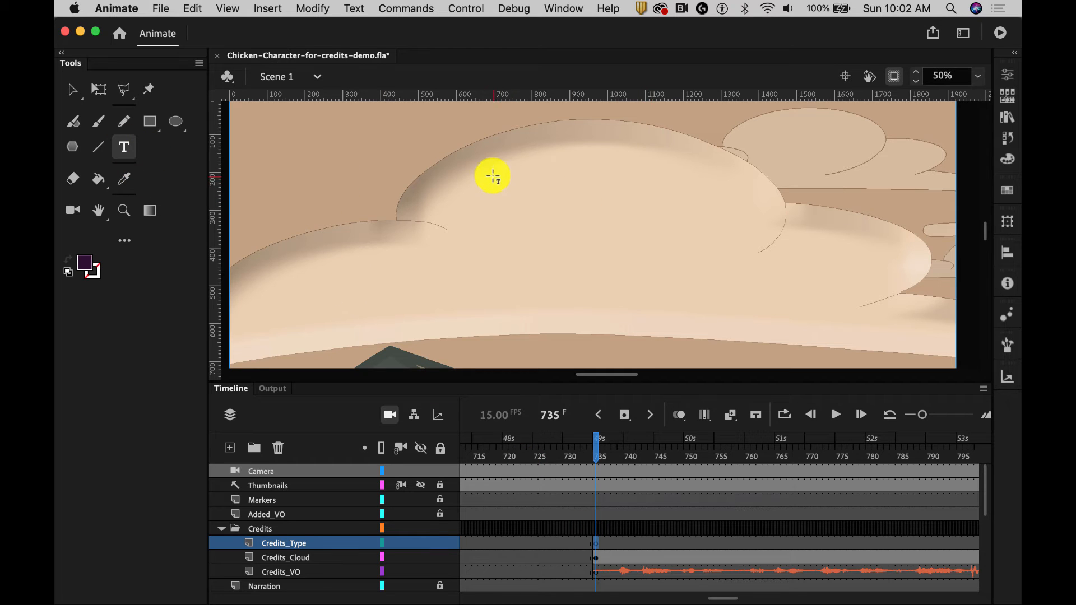
pyautogui.moveTo(479, 150); pyautogui.dragTo(699, 213)
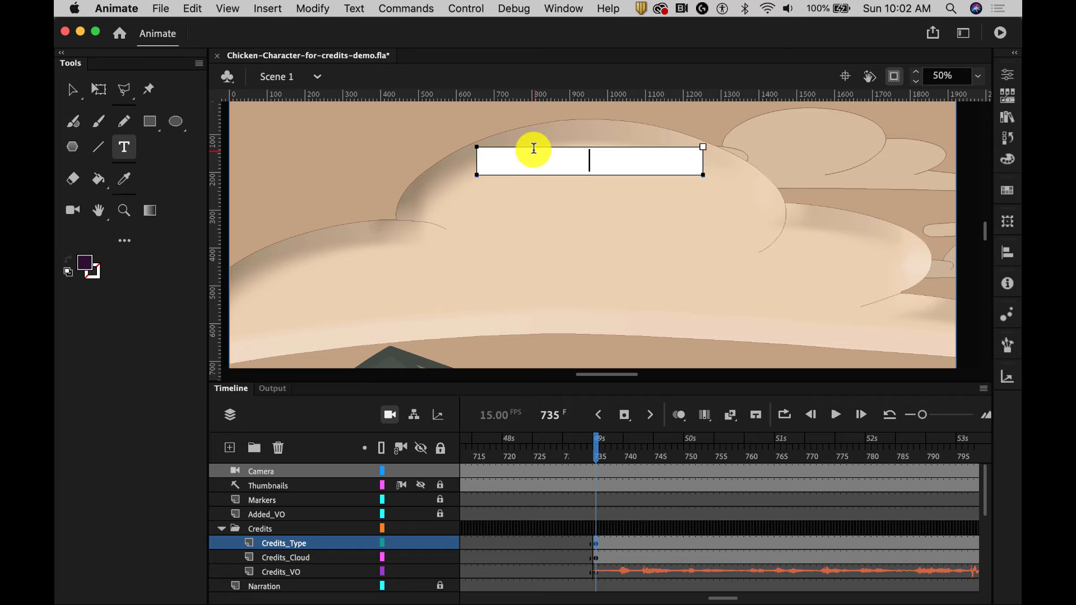
pyautogui.write('Flying Chi')
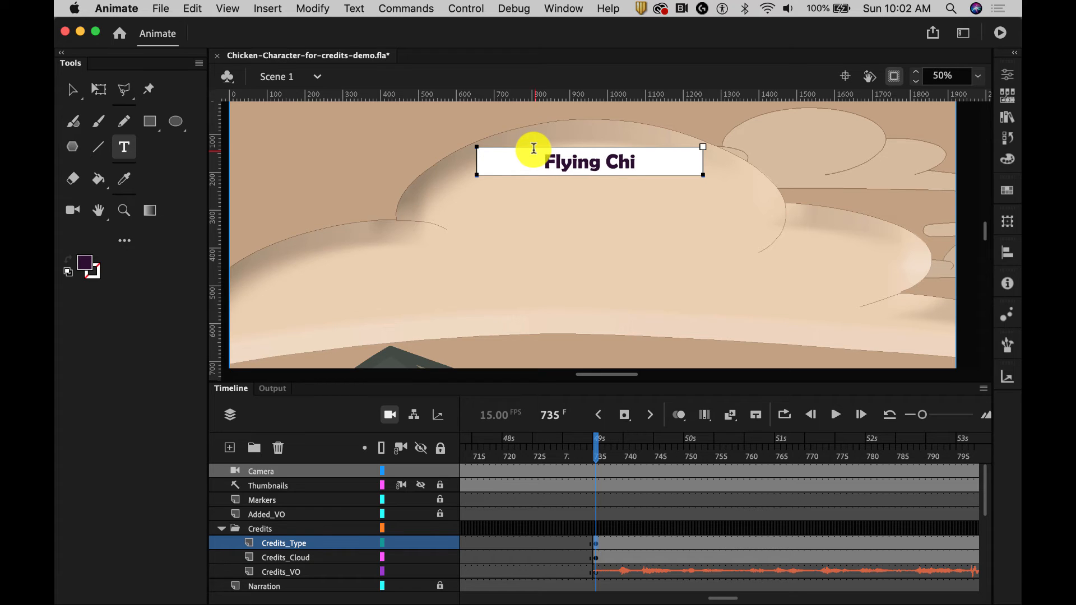
pyautogui.write('cken')
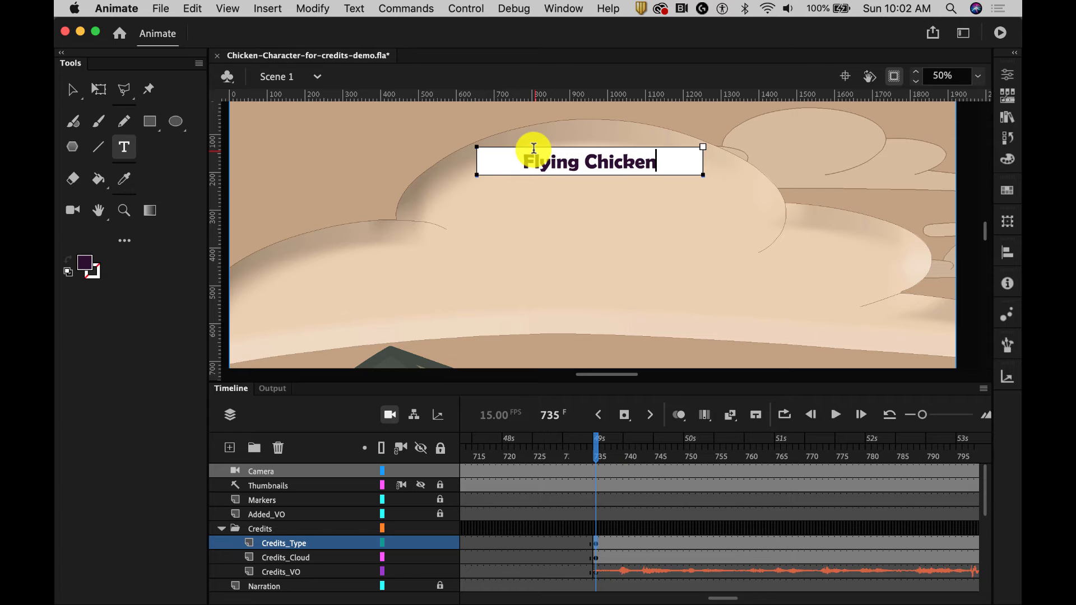
# - Move the "Flying Chicken" text lower on the cloud and place a duplicate directly beneath it
pyautogui.click(72, 89)
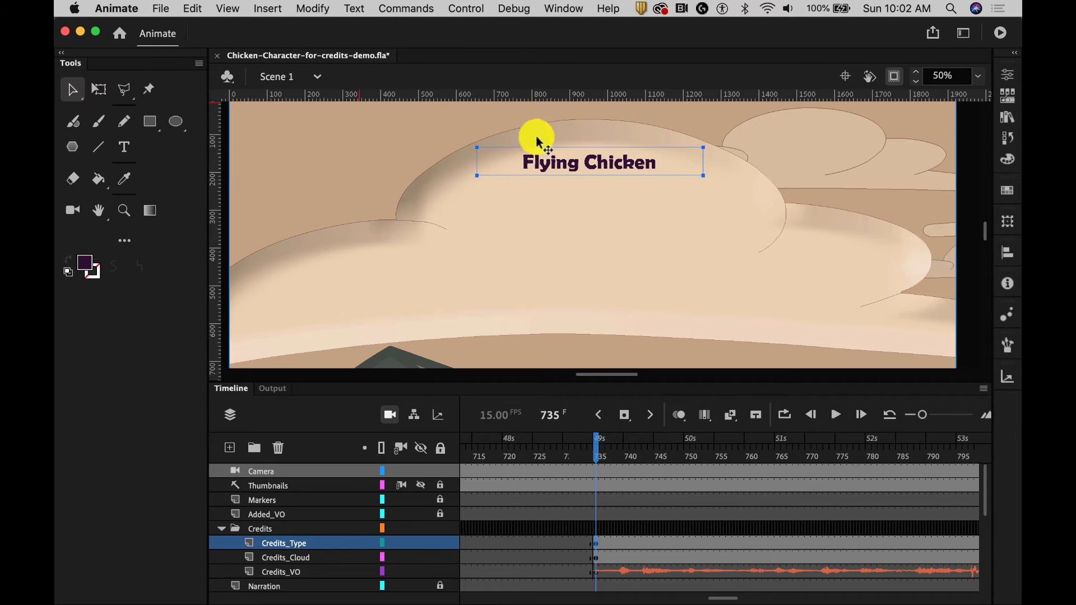
pyautogui.moveTo(613, 163); pyautogui.dragTo(607, 192)
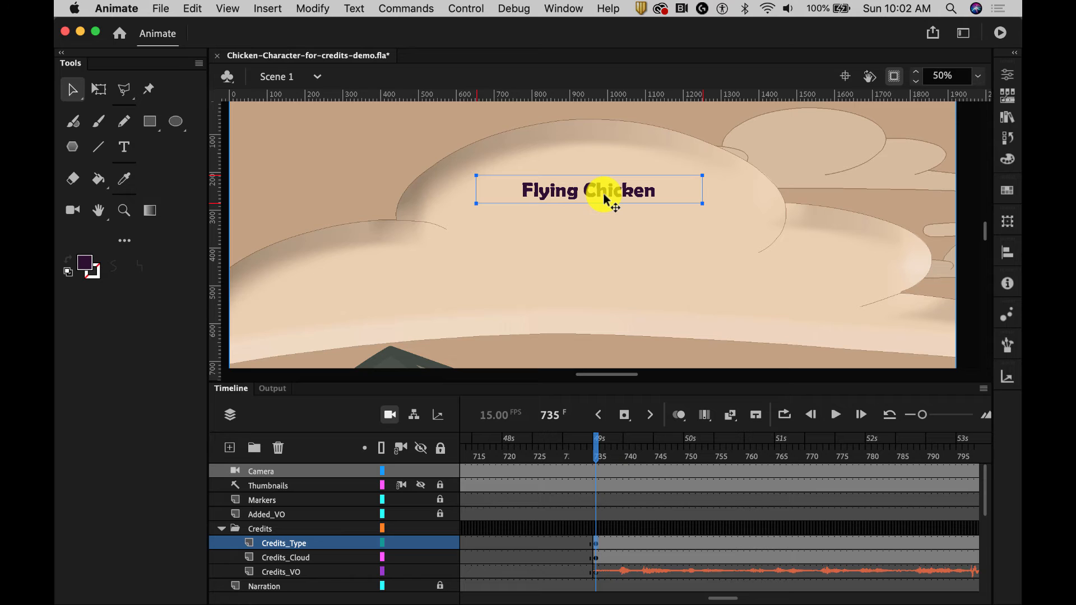
pyautogui.keyDown('alt'); pyautogui.moveTo(603, 195); pyautogui.dragTo(605, 240); pyautogui.keyUp('alt')
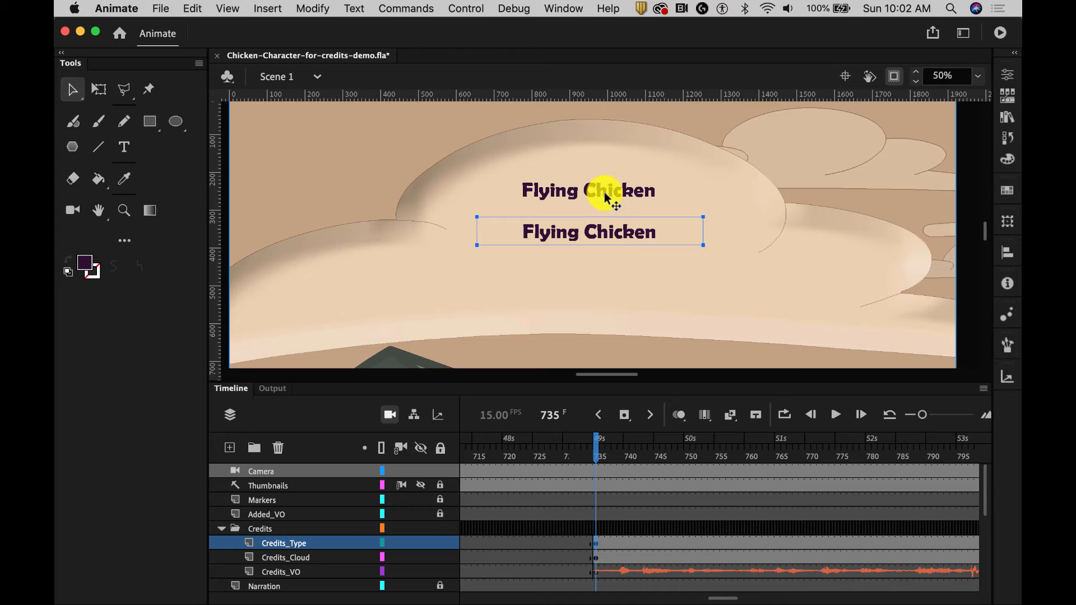
# - Change the upper "Flying Chicken" text to a thin handwritten script font and scale it about its center, first smaller and then larger
pyautogui.doubleClick(613, 190)
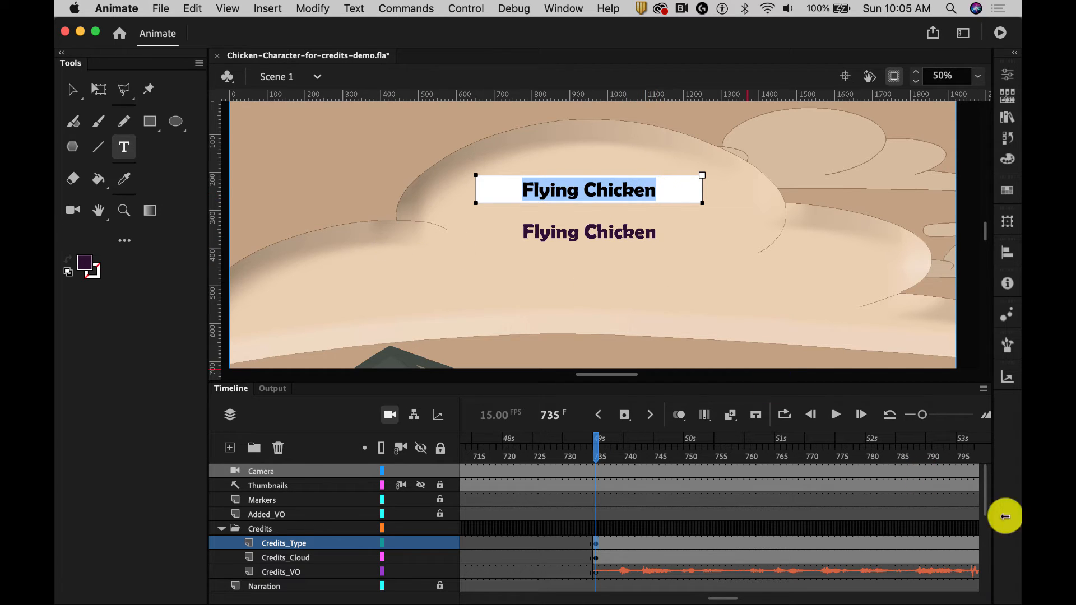
pyautogui.click(1007, 73)
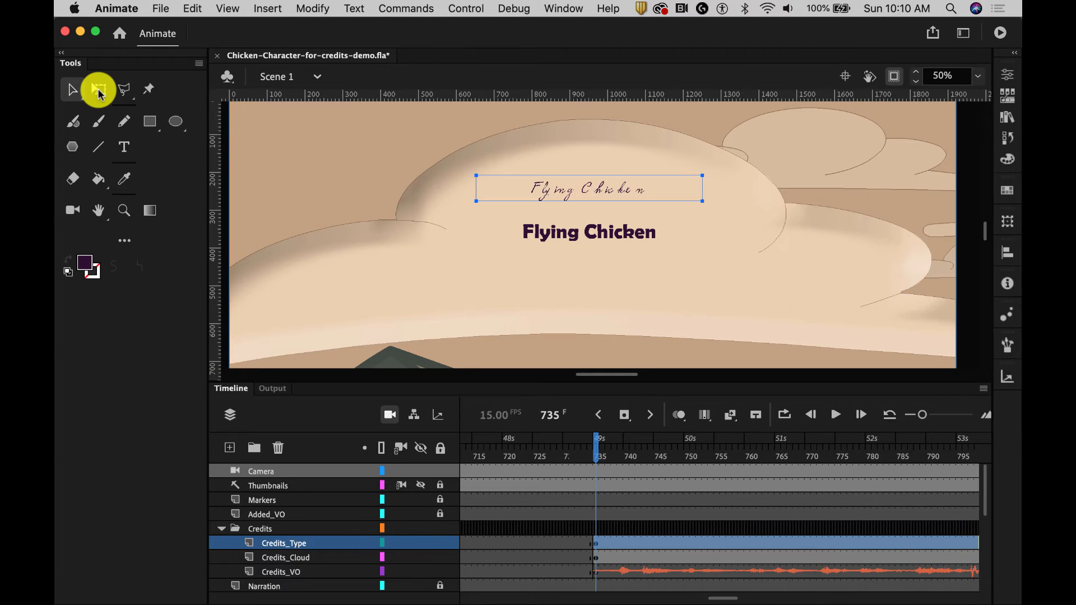
pyautogui.click(99, 92)
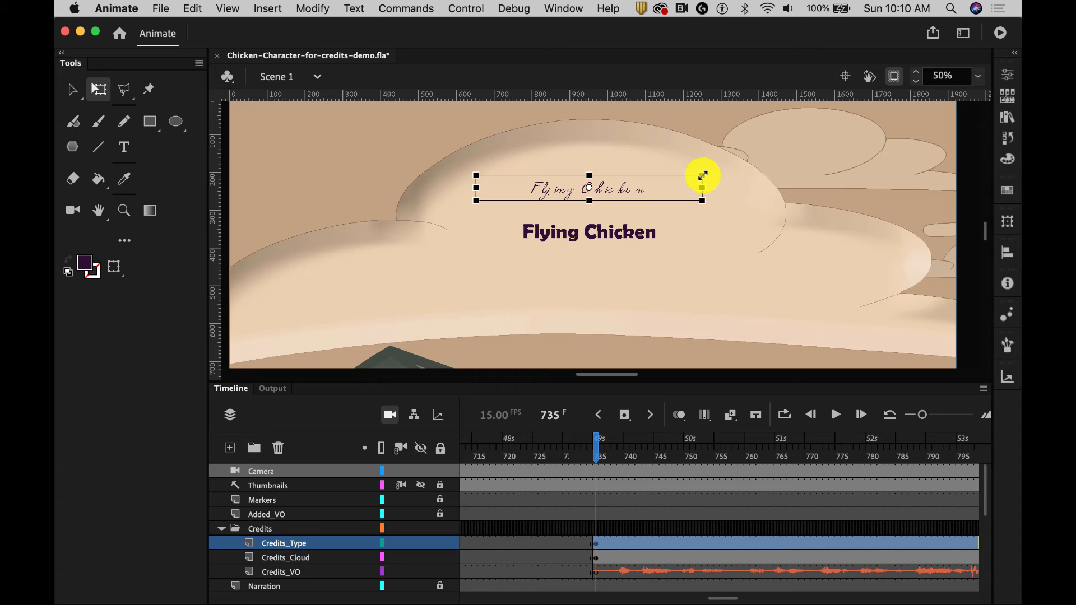
pyautogui.moveTo(702, 175); pyautogui.dragTo(690, 177)
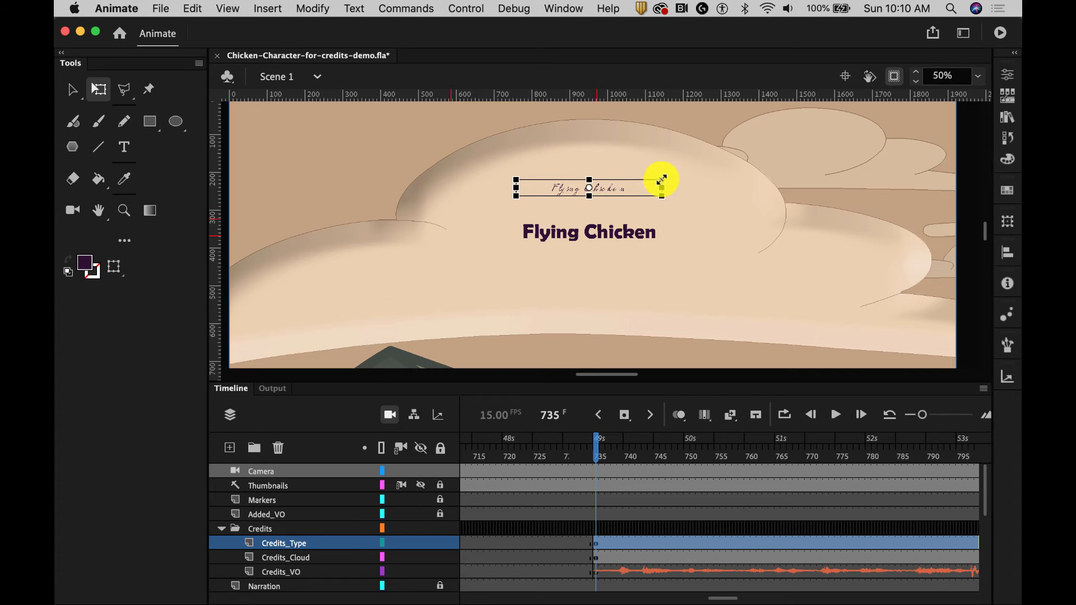
pyautogui.moveTo(662, 180); pyautogui.dragTo(798, 106)
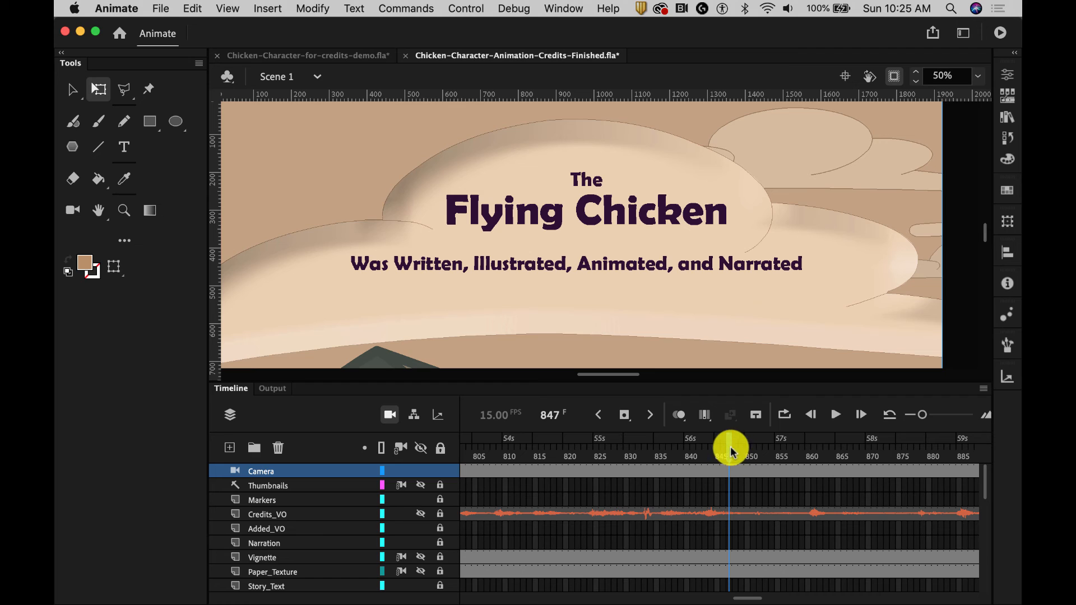
# - Review the credits in Chicken-Character-Animation-Credits-Finished.fla by scrubbing from frame 847 and playing the sequence from frame 740
pyautogui.moveTo(728, 446); pyautogui.dragTo(810, 449)
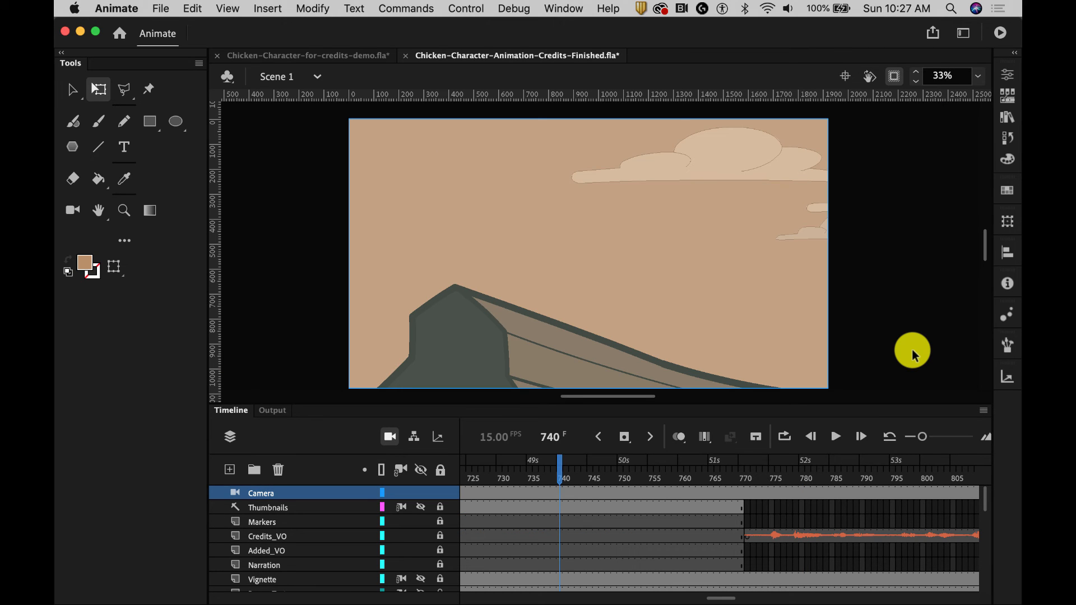
pyautogui.press('Return')
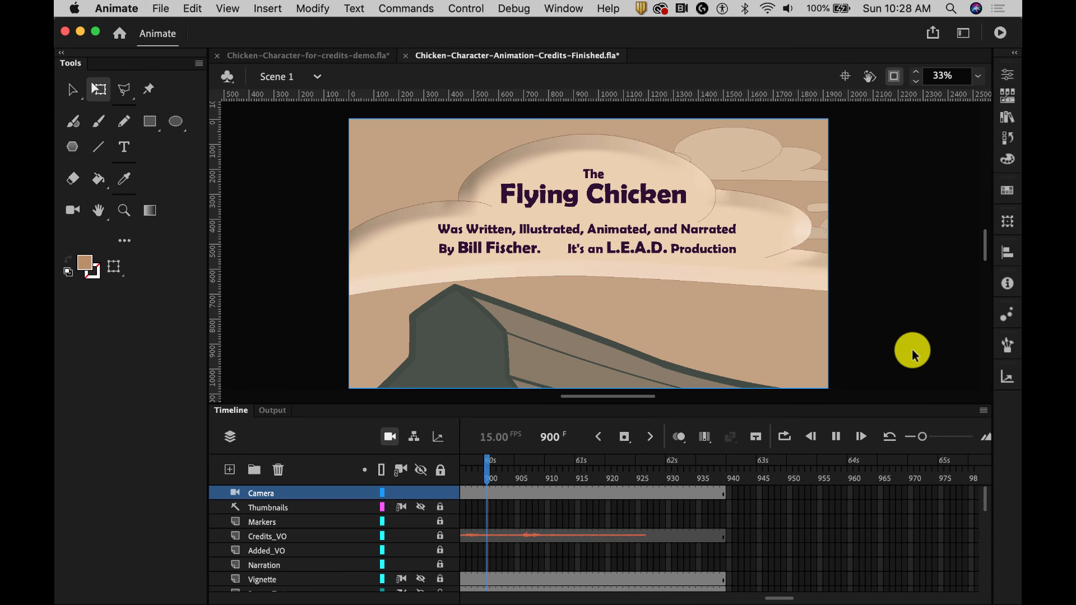
pyautogui.press('Return')
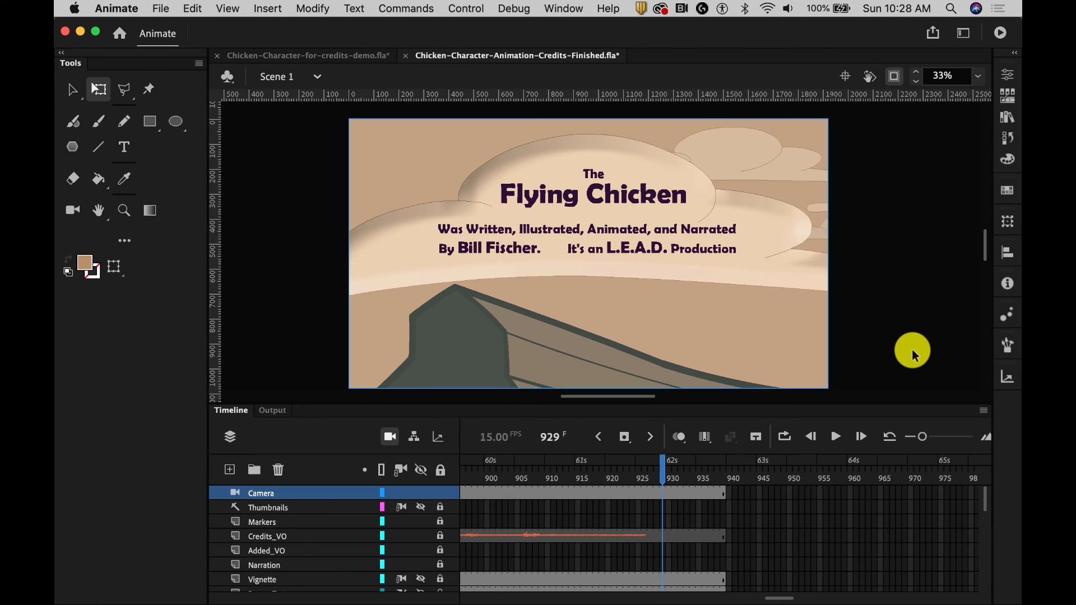